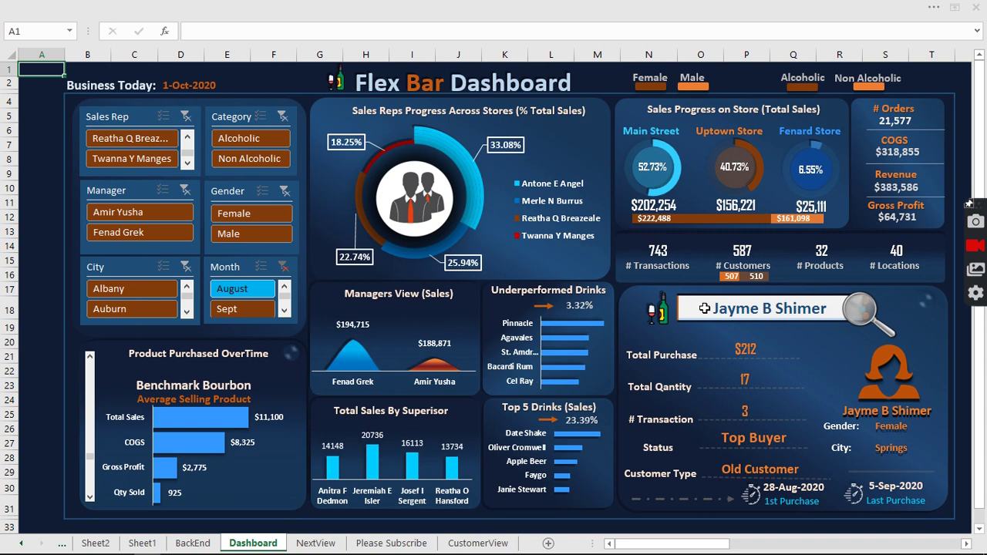
Search the dashboard for a customer's name, showing a Little Falls one-time buyer with $3,120 purchases.
click(705, 308)
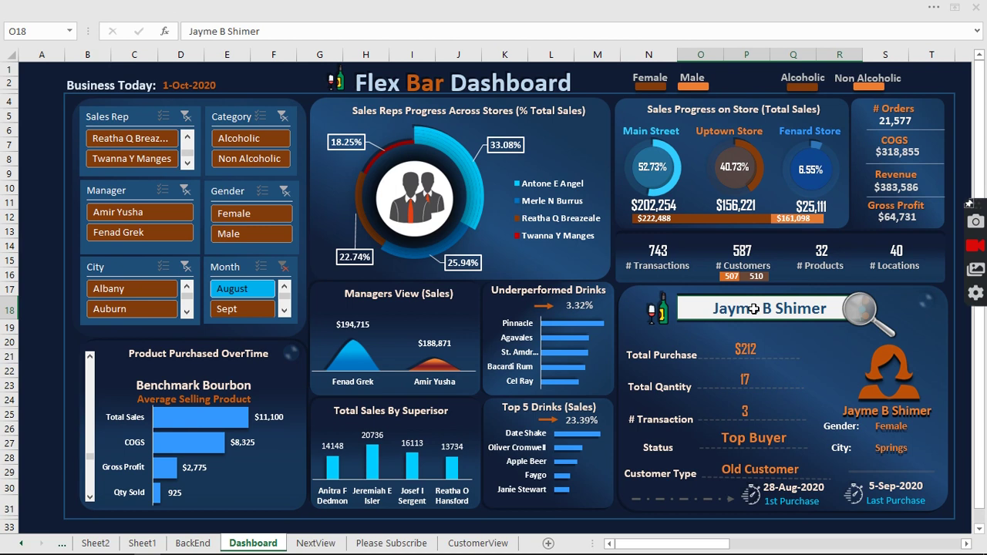
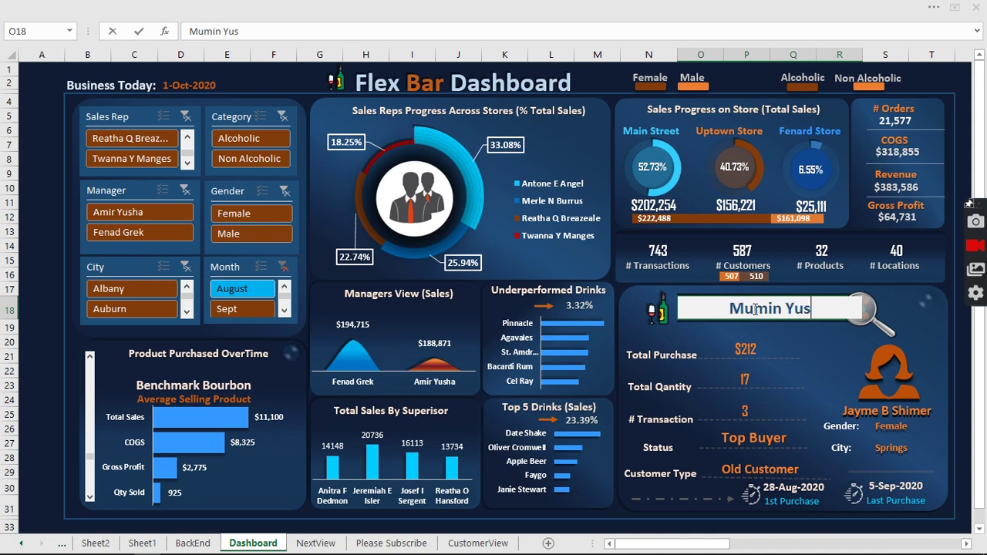
key(Return)
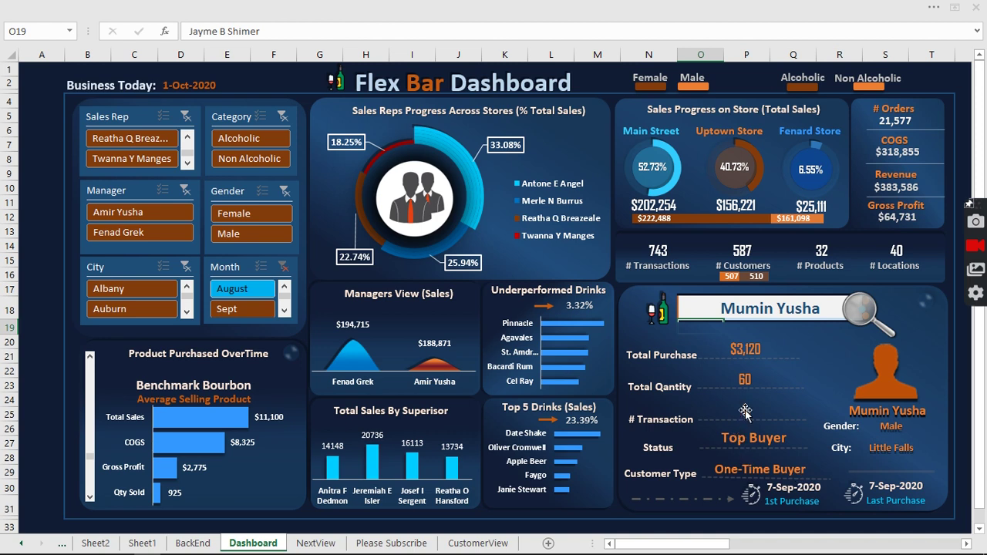
click(820, 388)
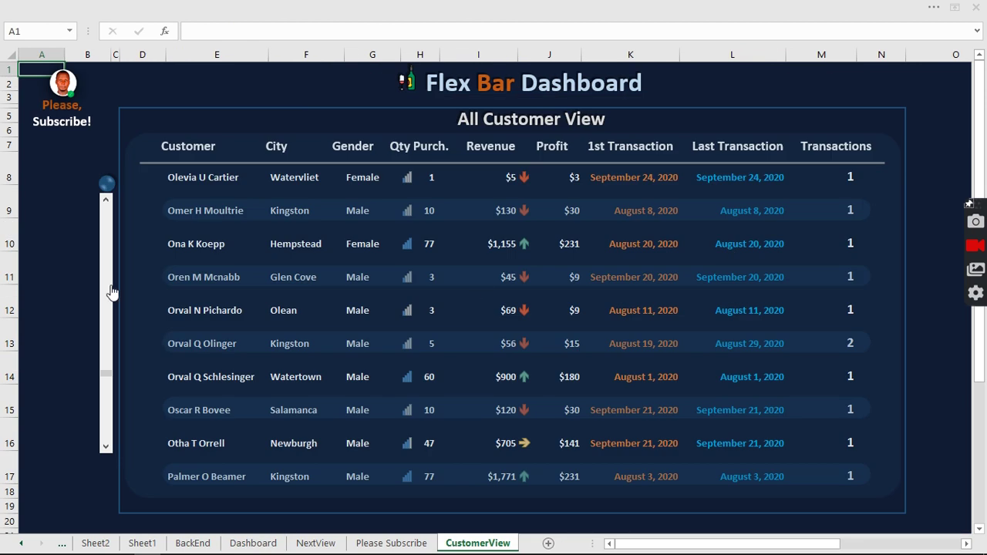
click(107, 203)
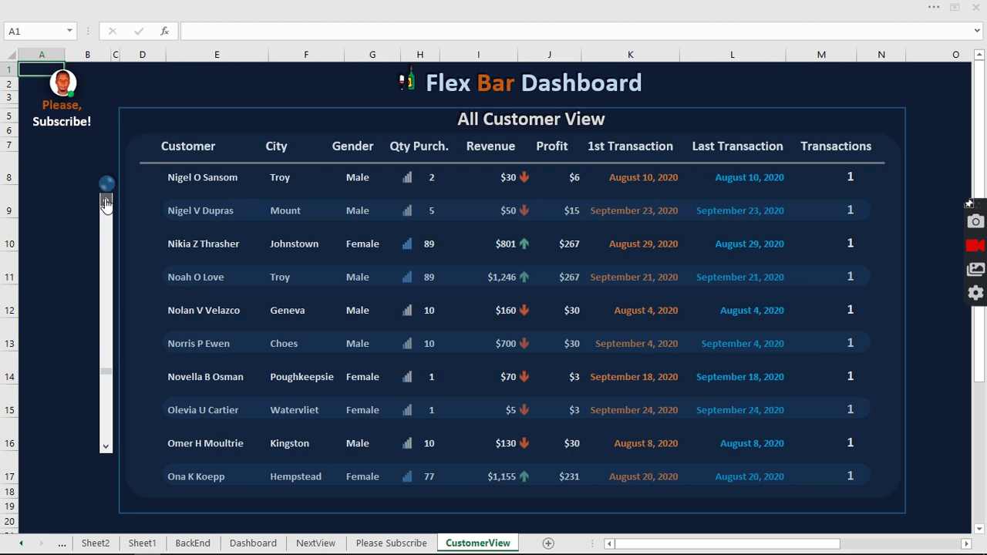
click(107, 202)
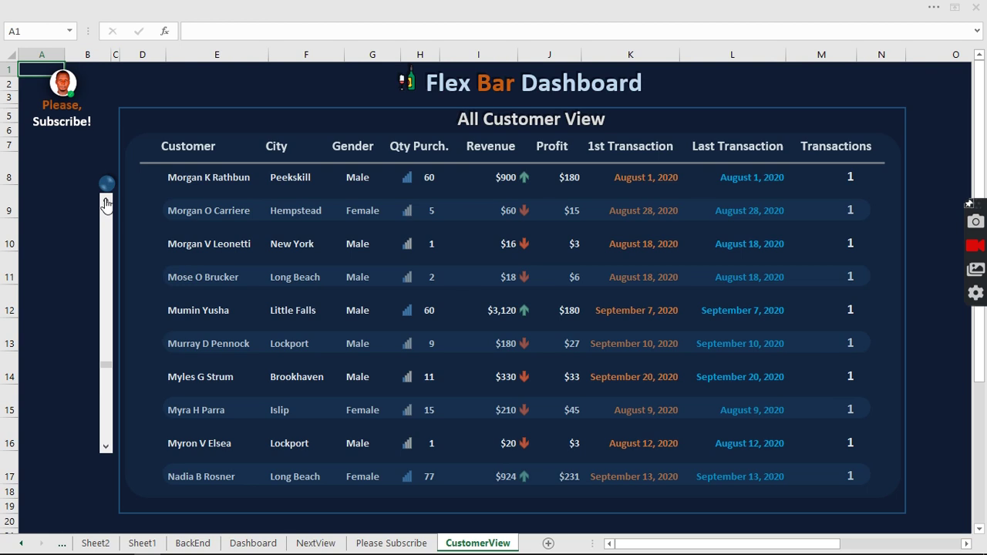
click(106, 203)
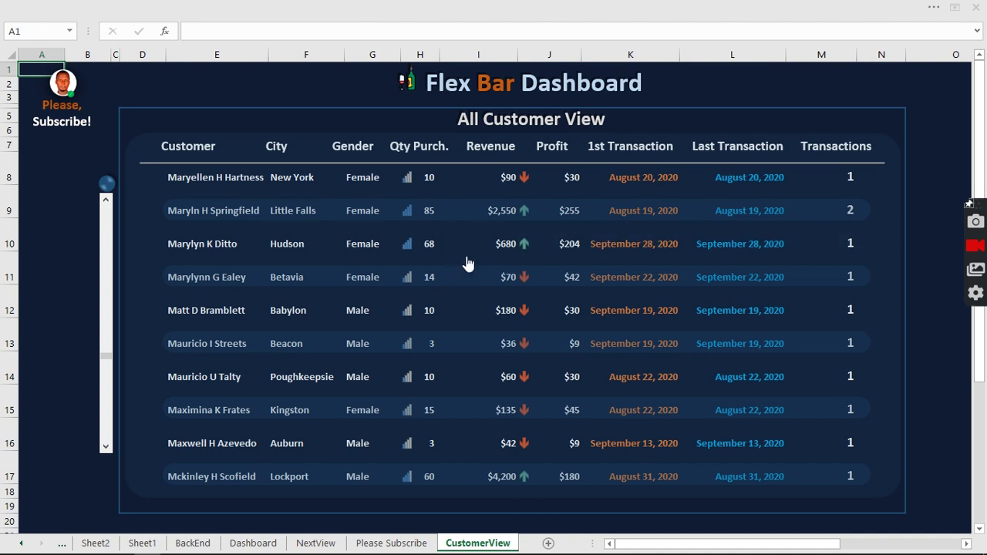
click(549, 272)
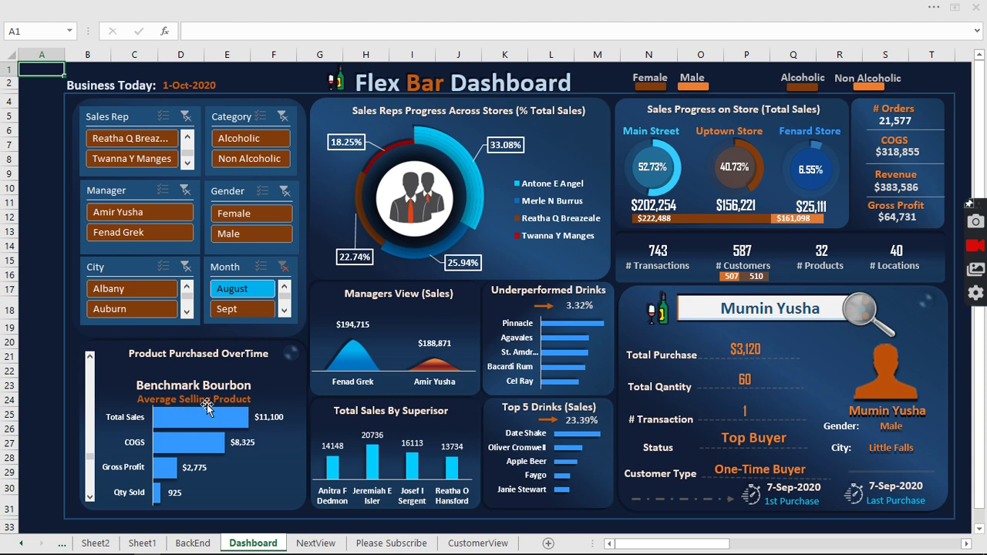
Advance the product chart from Benchmark Bourbon through Burnett's to Dr. Nut.
mouse_move(224, 422)
click(89, 359)
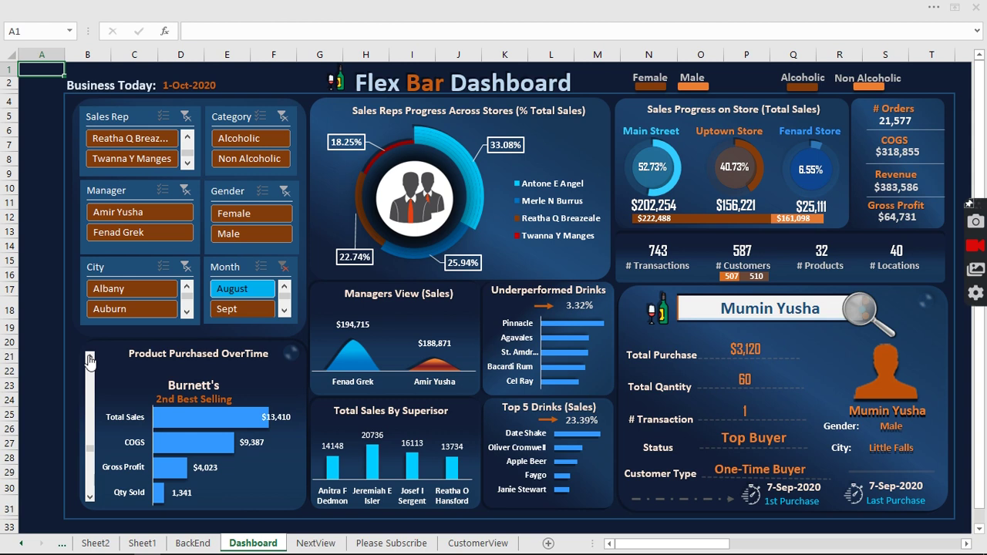
click(89, 358)
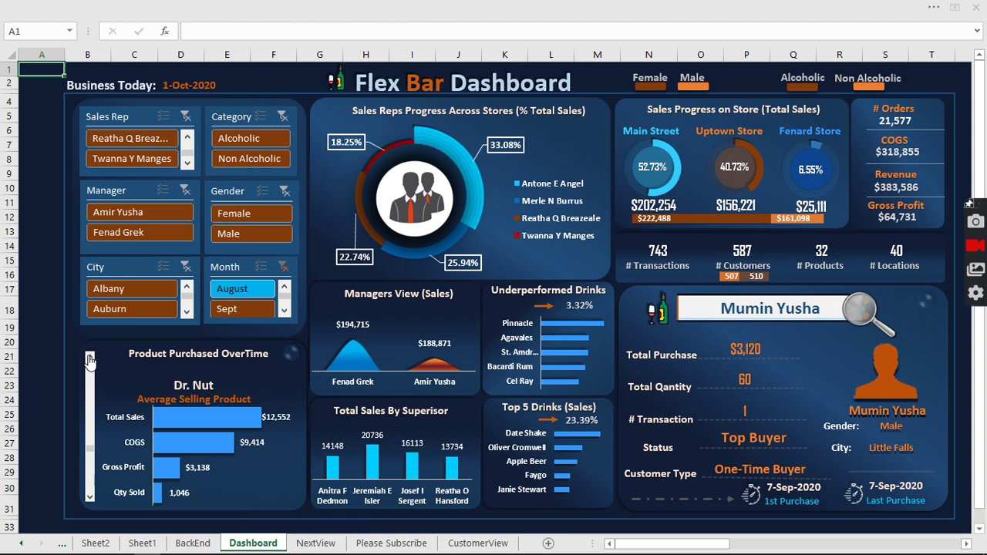
Open the All Products Details sheet, move down to the Faygo rows, then return to the dashboard.
click(155, 382)
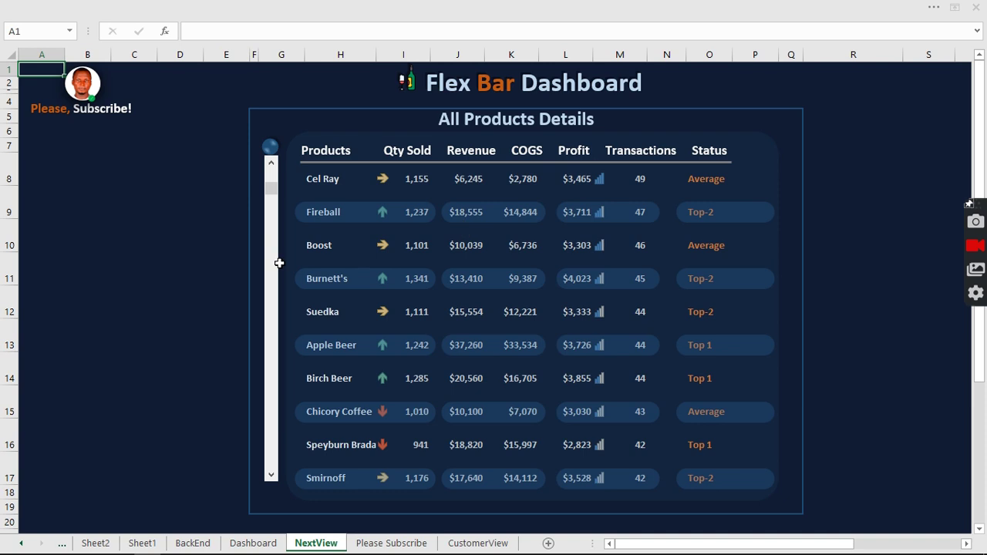
click(270, 478)
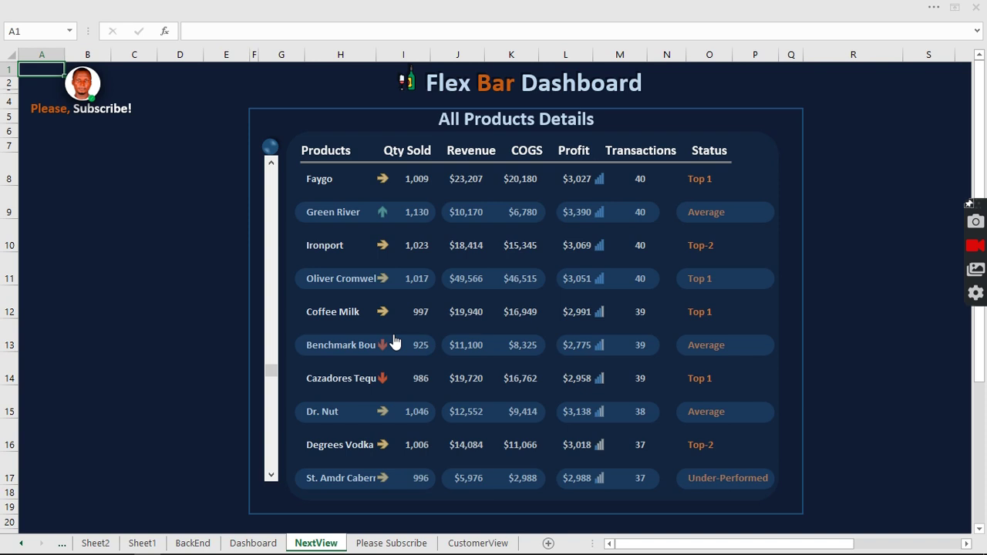
click(394, 337)
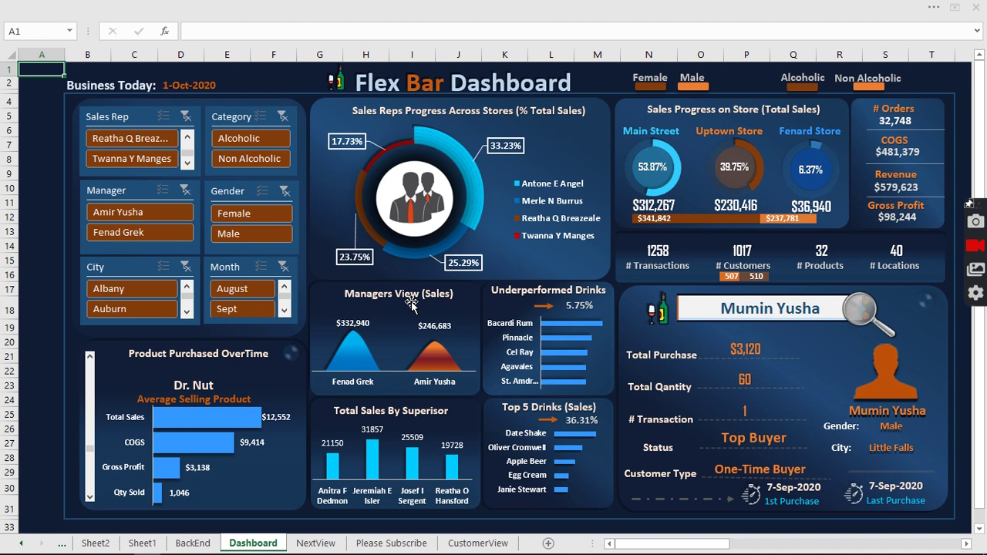
Search for a name missing from the data, producing Not A Customer and No Data results.
click(714, 310)
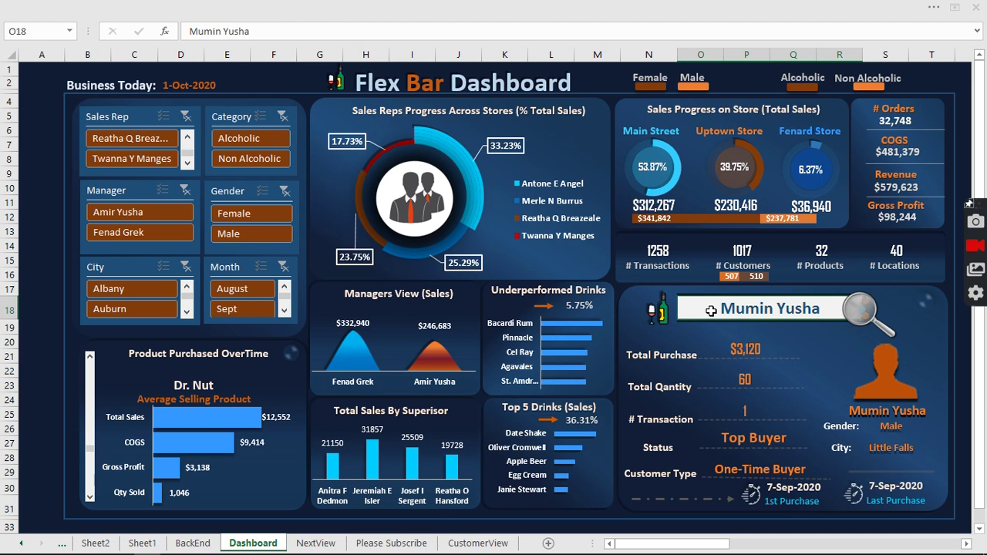
text(John)
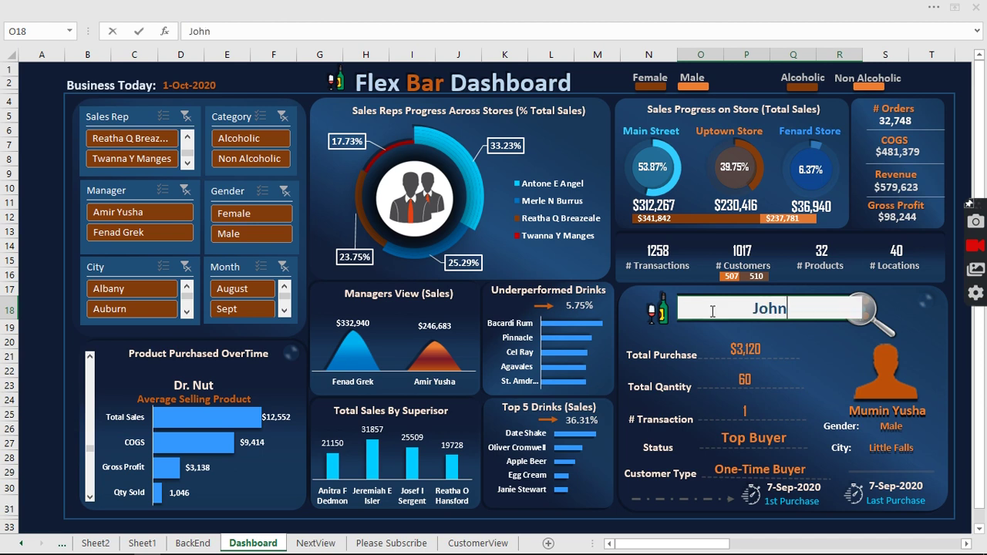
text( Fred)
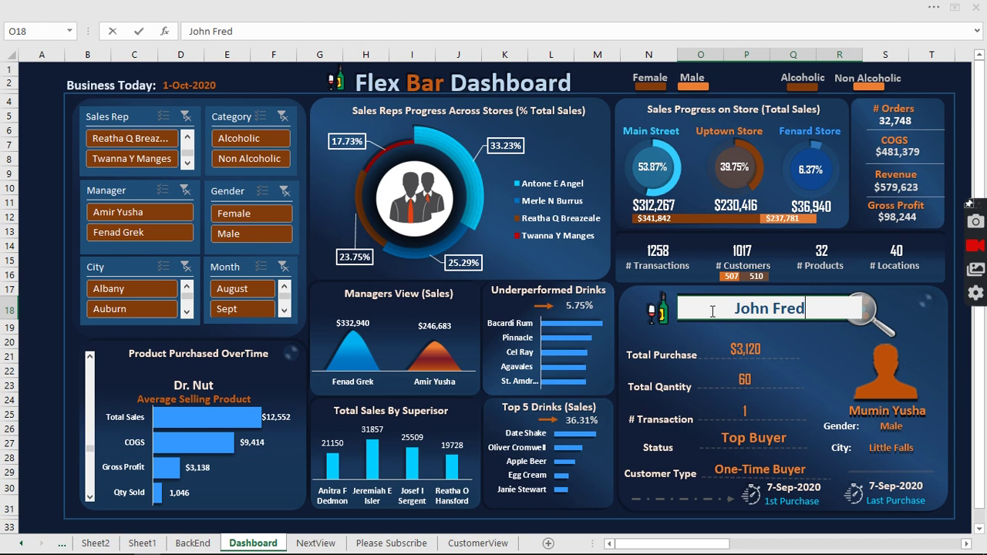
key(Return)
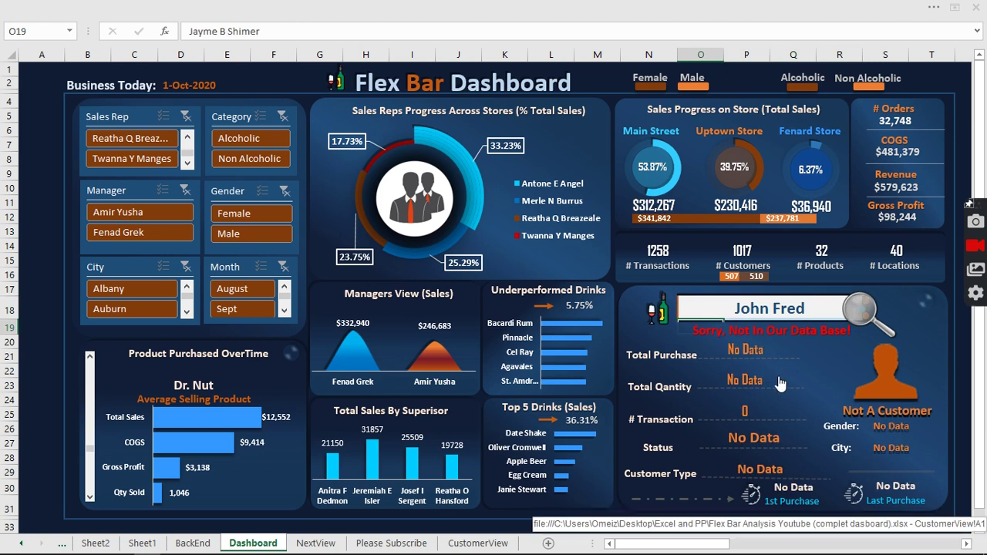
click(769, 309)
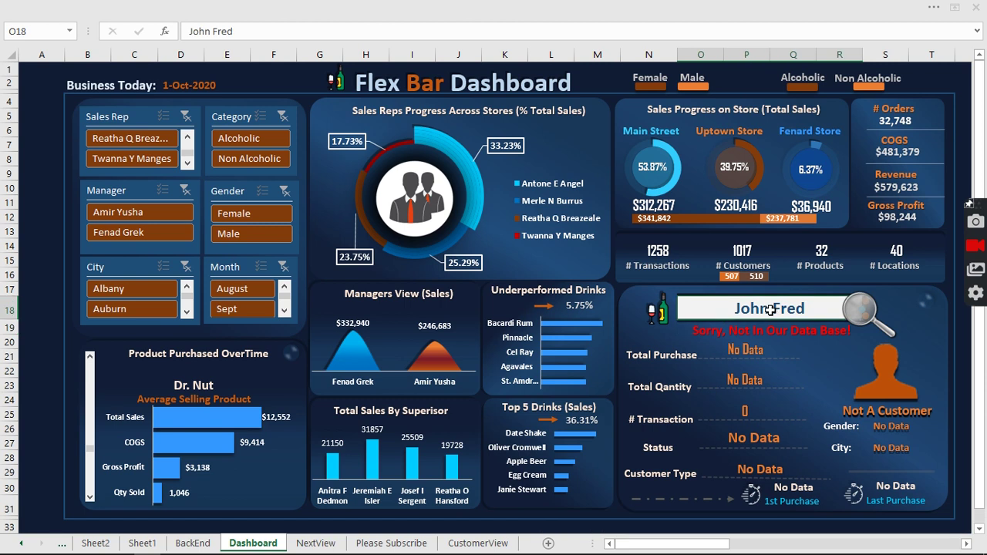
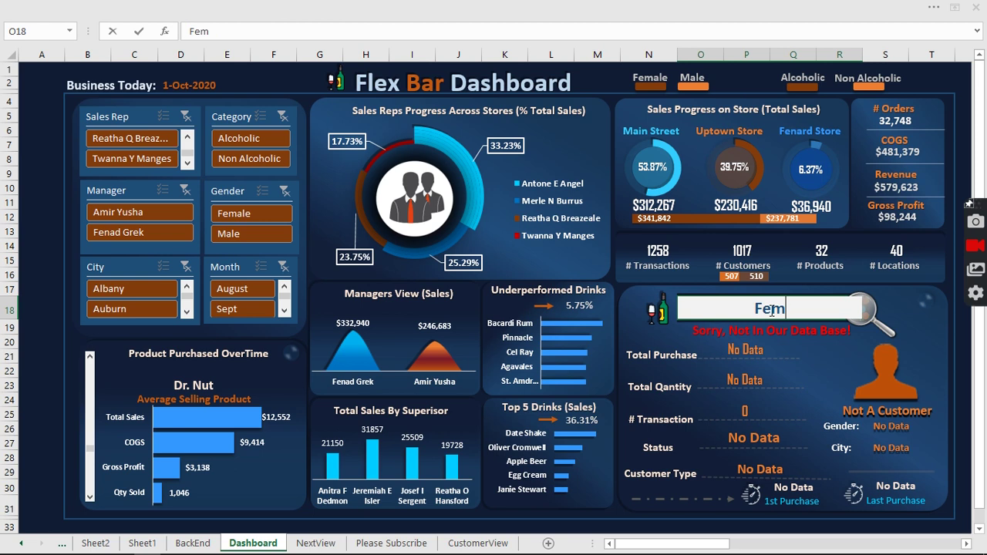
Search an existing customer's name, showing the Beacon old customer with $7,621 over 9 transactions.
key(Return)
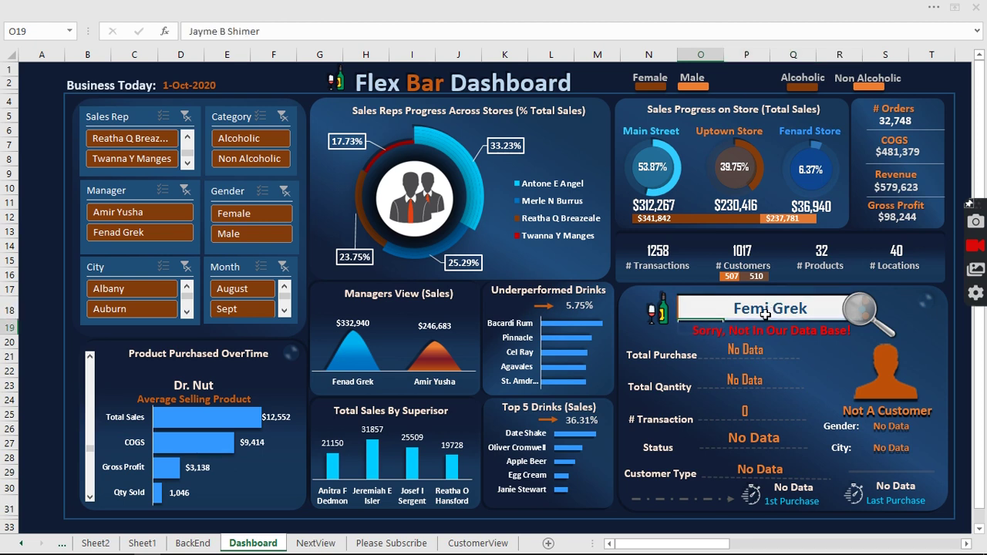
click(766, 313)
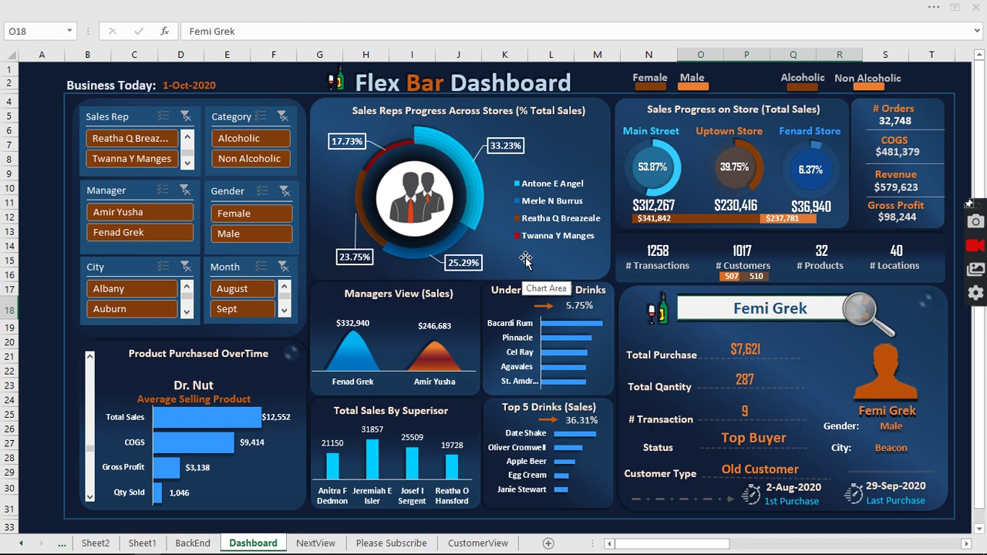
Open the All Customer View sheet and step its list back up to names beginning with Mac.
click(804, 358)
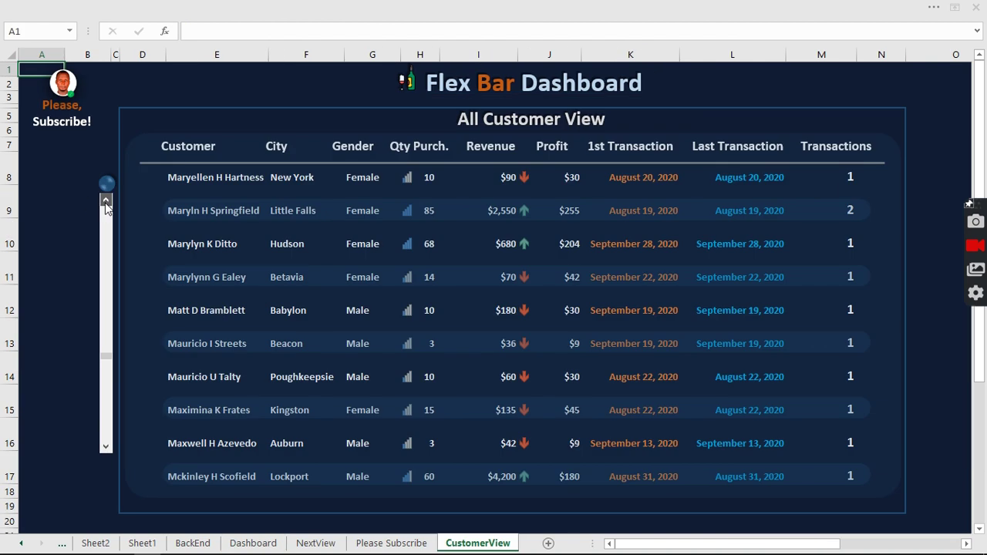
click(107, 201)
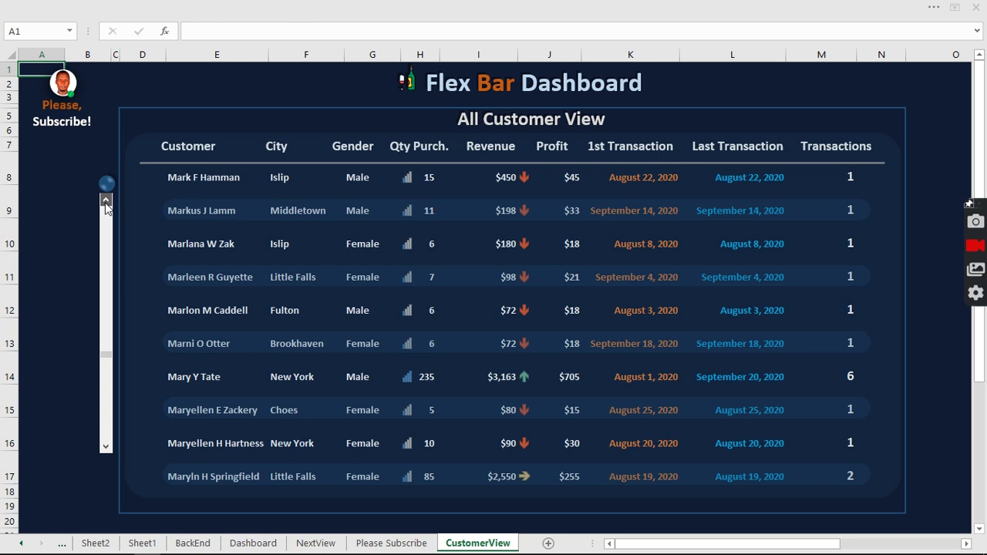
click(107, 202)
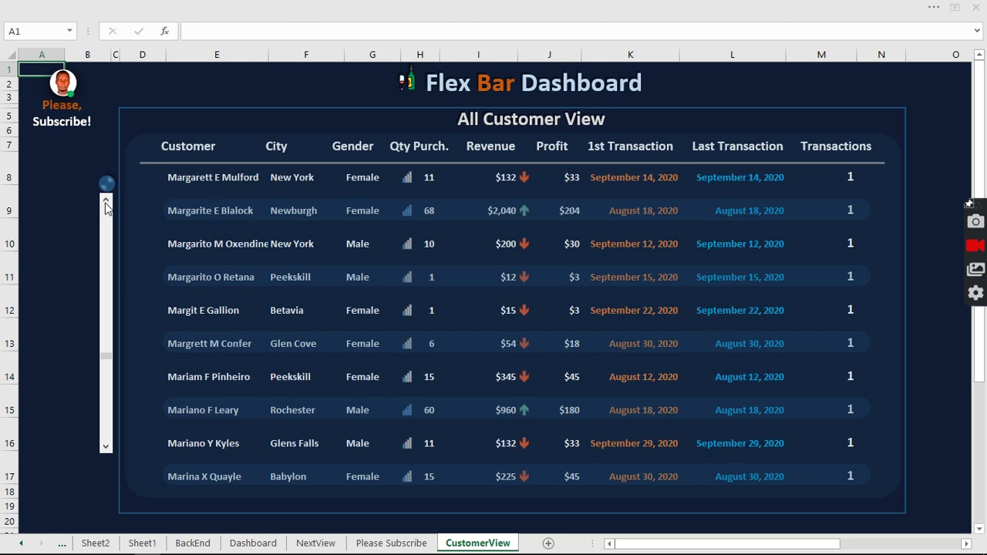
click(106, 203)
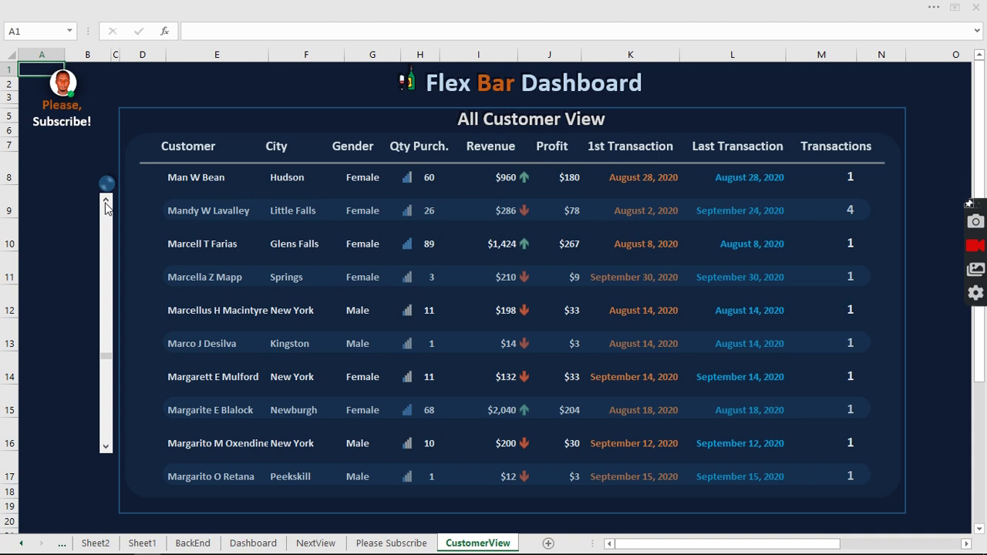
click(106, 202)
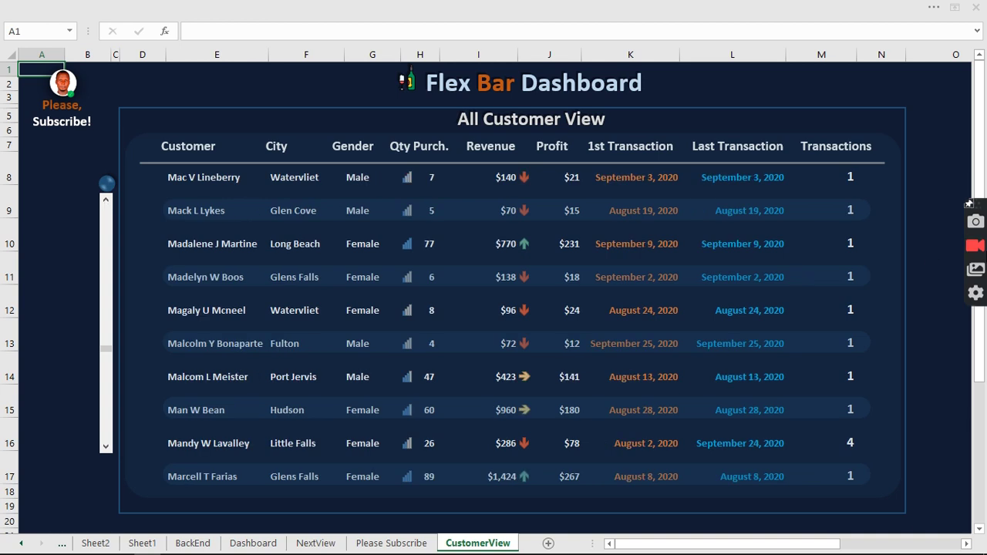